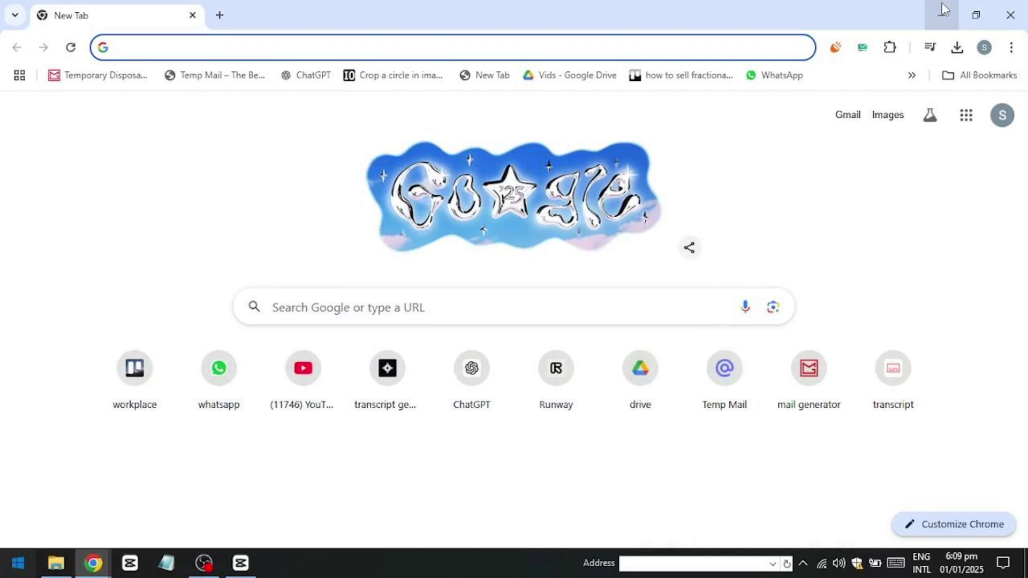
{"action": "type", "text": "paletools eafc "}
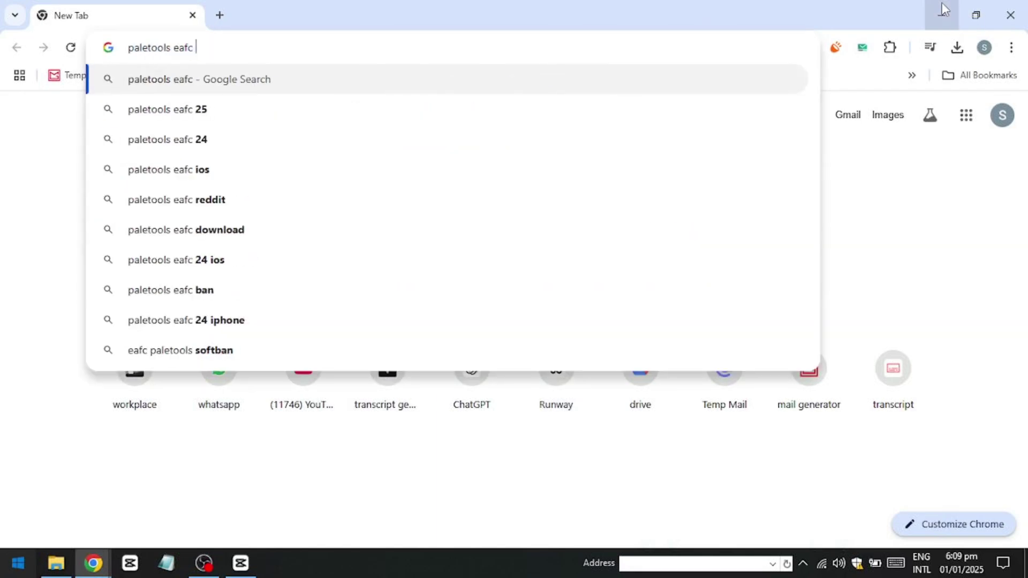
{"action": "type", "text": "24"}
Run the Google search for 'paletools eafc 24'.
{"action": "key", "text": "Return"}
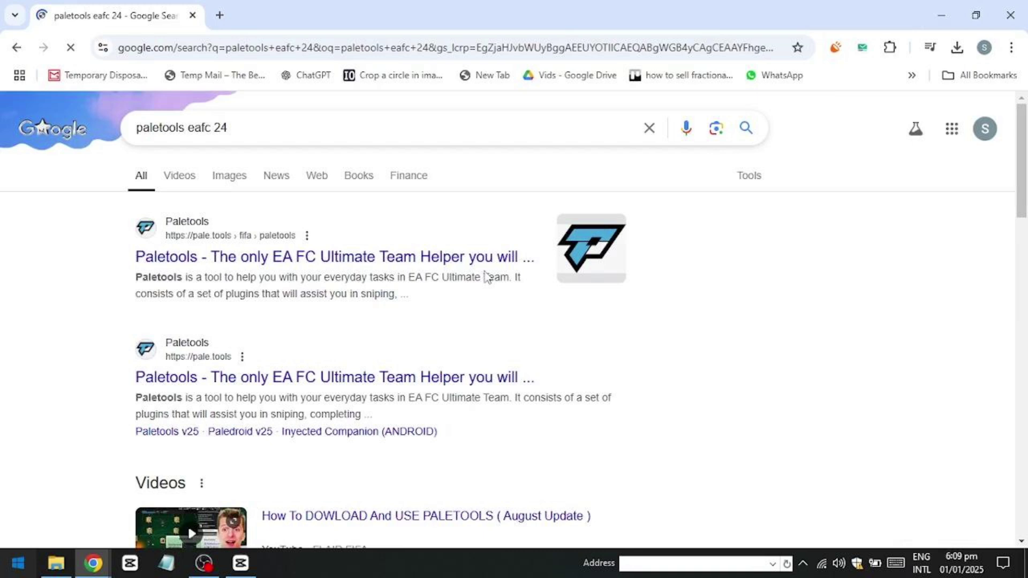
Go to the first result, 'Paletools - The only EA FC Ultimate Team Helper'.
{"action": "left_click", "coordinate": [470, 257]}
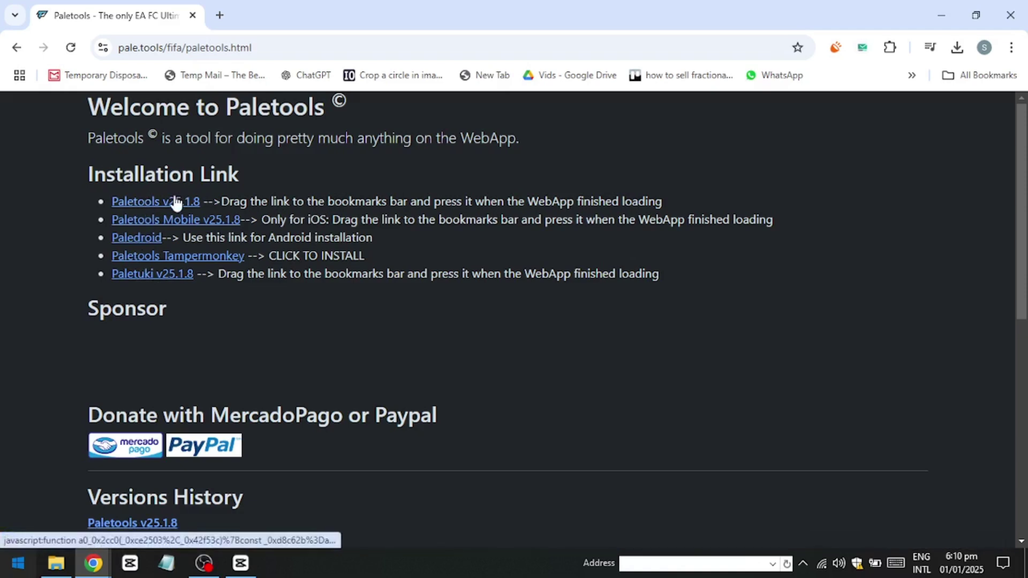
{"action": "scroll", "coordinate": [268, 237], "scroll_direction": "down", "scroll_amount": 1}
{"action": "scroll", "coordinate": [193, 273], "scroll_direction": "down", "scroll_amount": 2}
{"action": "scroll", "coordinate": [183, 290], "scroll_direction": "up", "scroll_amount": 3}
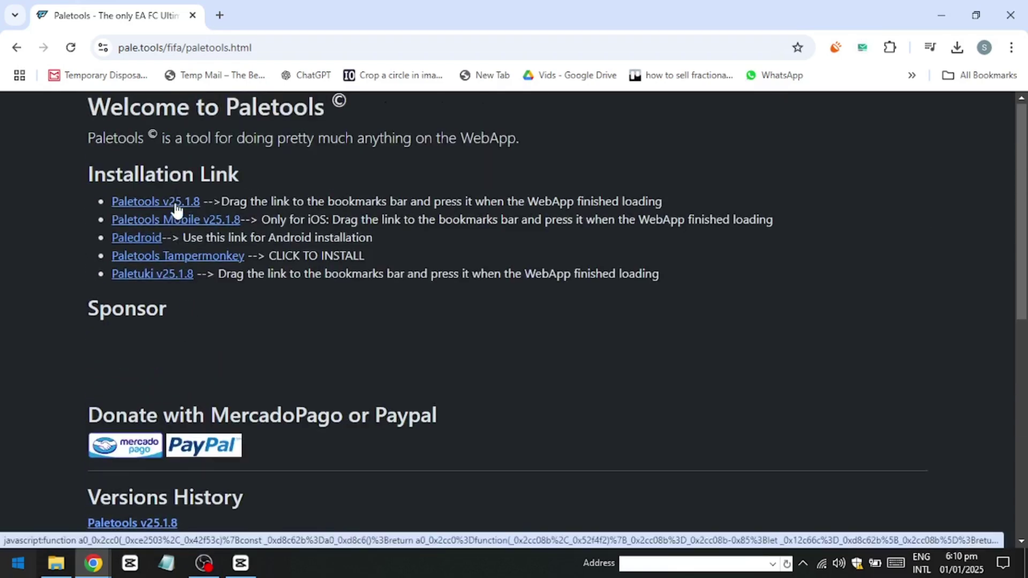
Drag the Paletools v25.1.8 installation link up toward the bookmarks bar.
{"action": "mouse_move", "coordinate": [175, 207]}
{"action": "left_mouse_down"}
{"action": "mouse_move", "coordinate": [477, 51]}
{"action": "mouse_move", "coordinate": [426, 48]}
{"action": "left_mouse_up"}
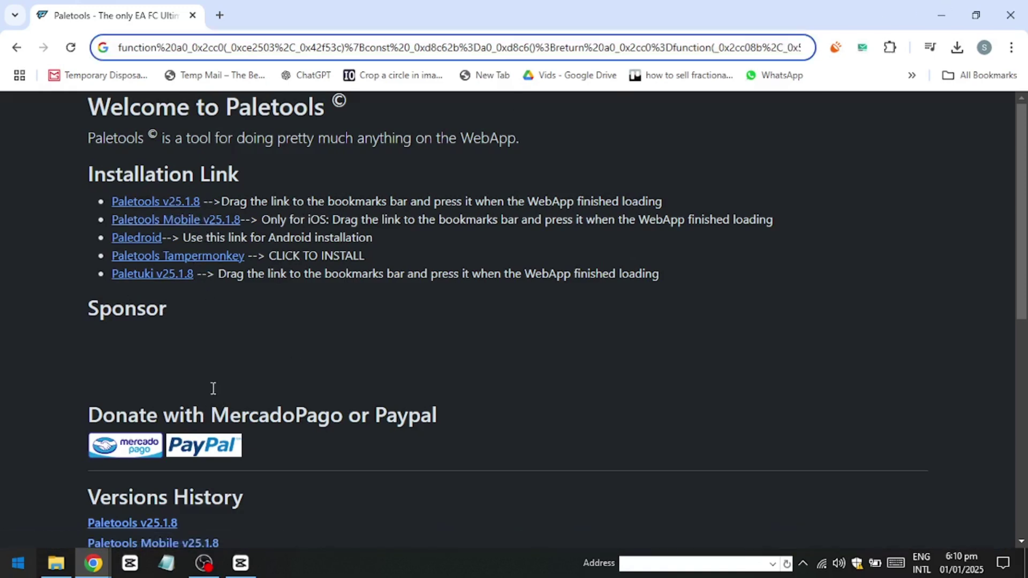
Select the entire Paletools script text in the address bar with Ctrl+A.
{"action": "key", "text": "ctrl+a"}
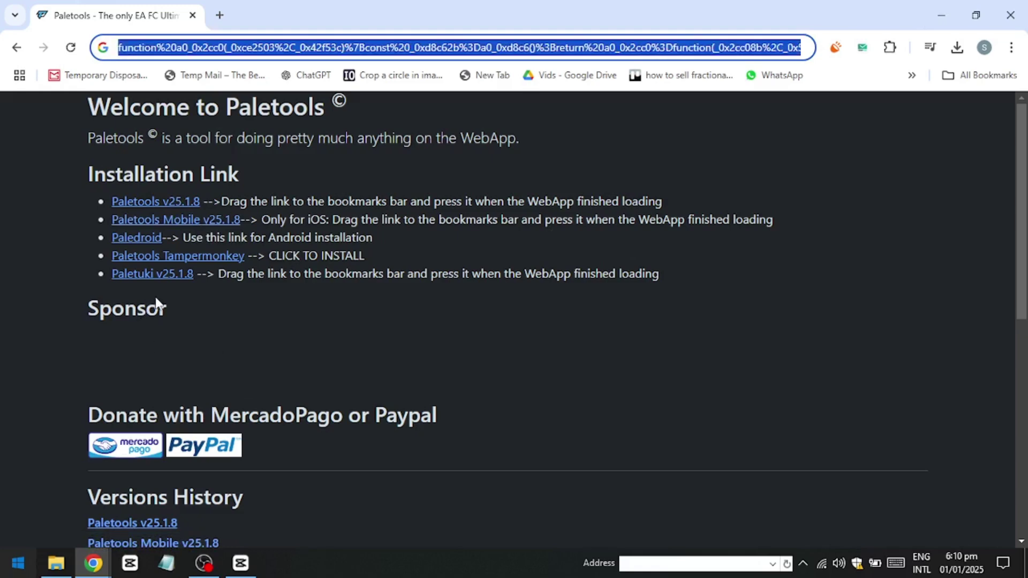